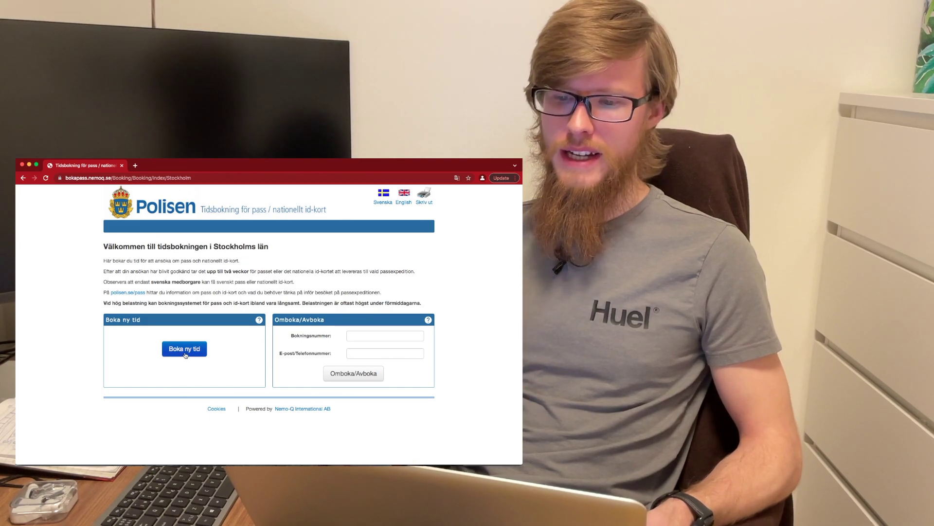
Start a new passport booking, accept the personal-data notice and solve the captcha
left_click(185, 350)
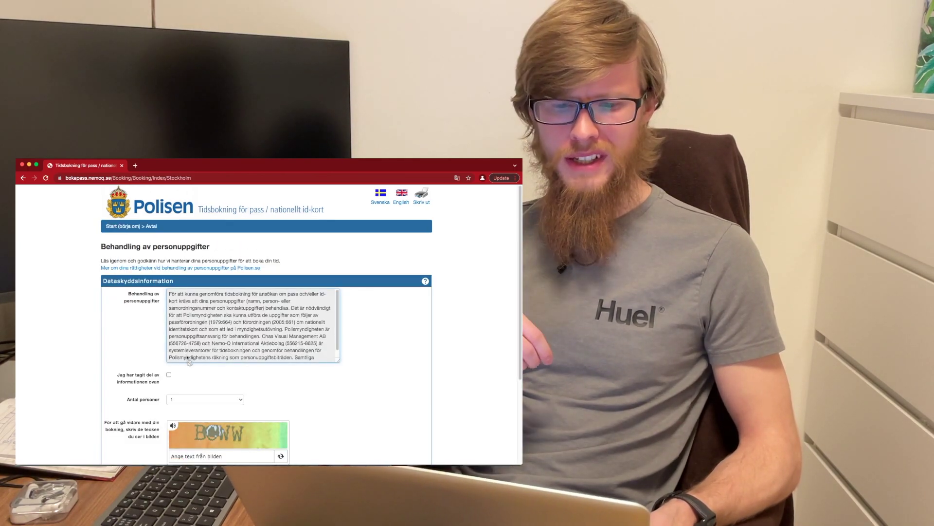
left_click(169, 376)
scroll(168, 377, "down", 3)
left_click(204, 355)
type("BCWW")
left_click(416, 455)
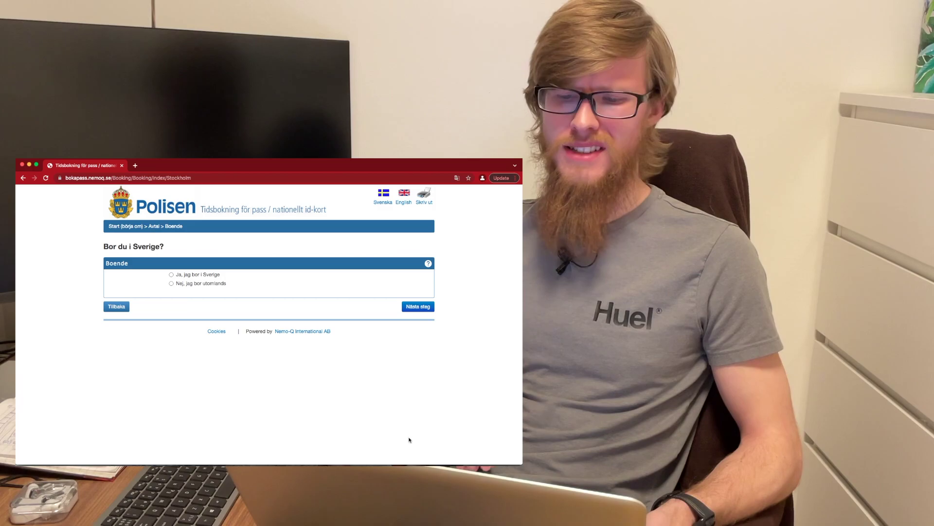
Answer Ja to living in Sweden and search for the first free time
left_click(198, 276)
left_click(418, 306)
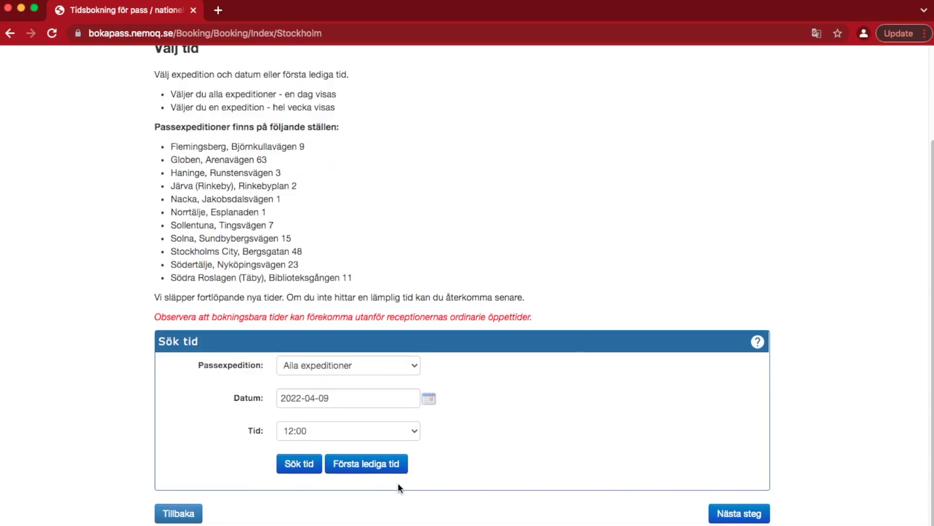
left_click(368, 464)
scroll(372, 467, "down", 5)
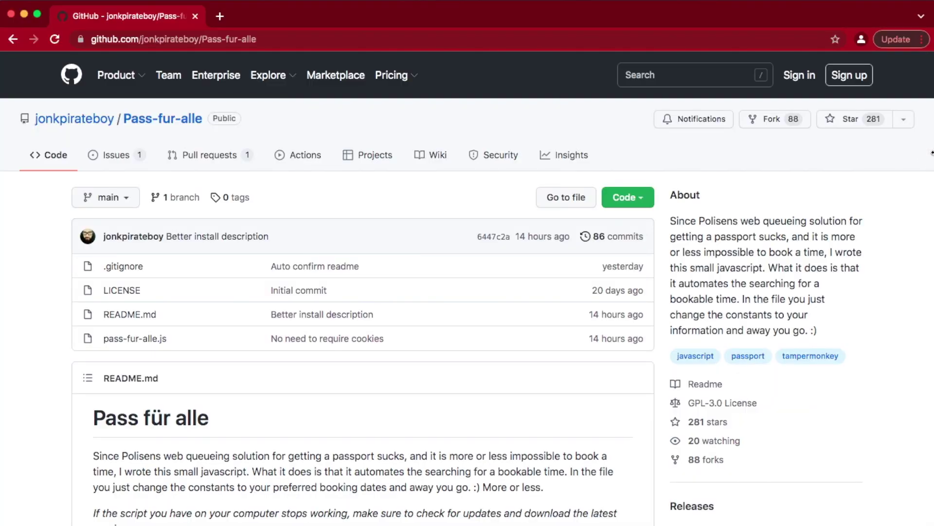
Open the green Code menu on the Pass-fur-alle repository page
left_click(644, 197)
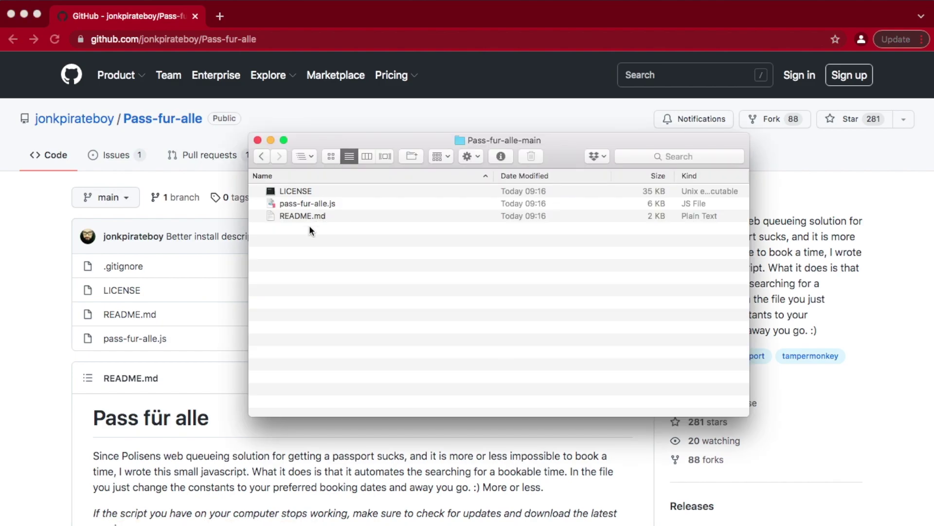
Select pass-fur-alle.js inside the unzipped Pass-fur-alle-main folder
left_click(298, 204)
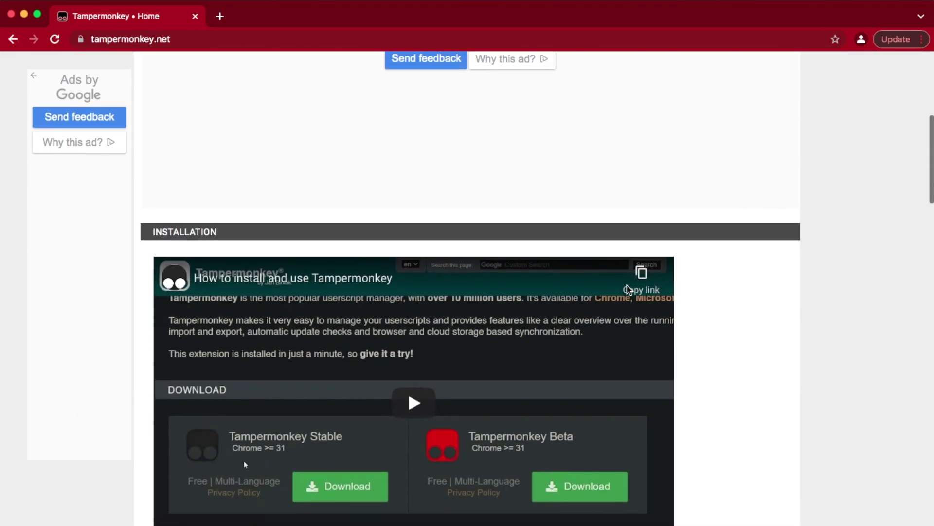
scroll(627, 287, "down", 2)
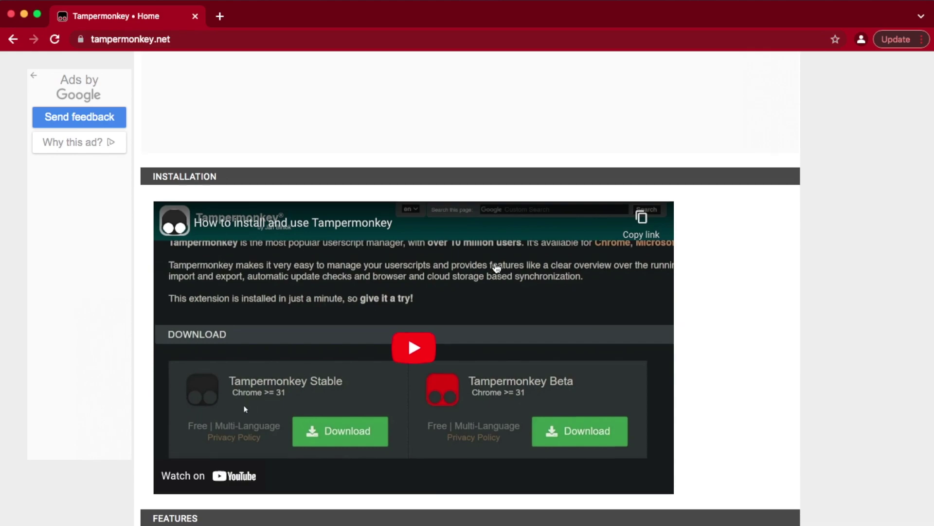
Download Tampermonkey Stable for Chrome from tampermonkey.net's Download section
scroll(496, 268, "up", 10)
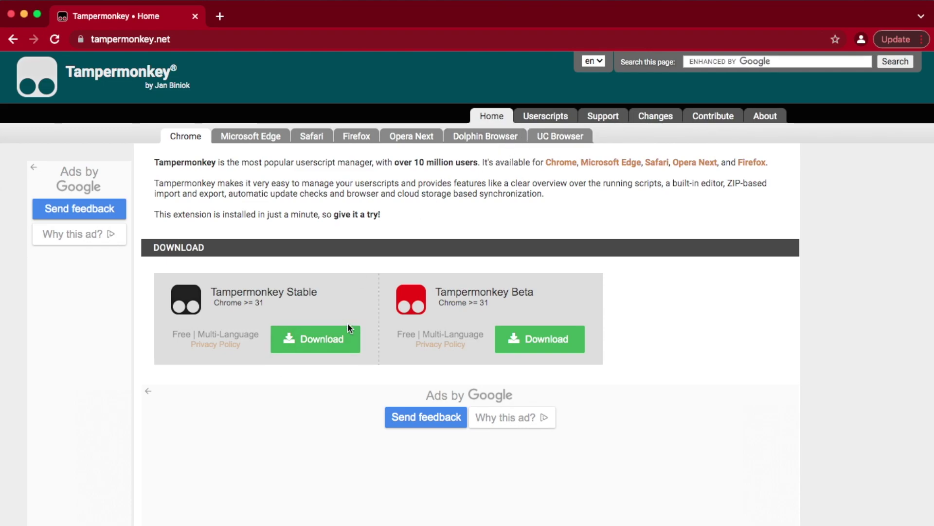
left_click(326, 342)
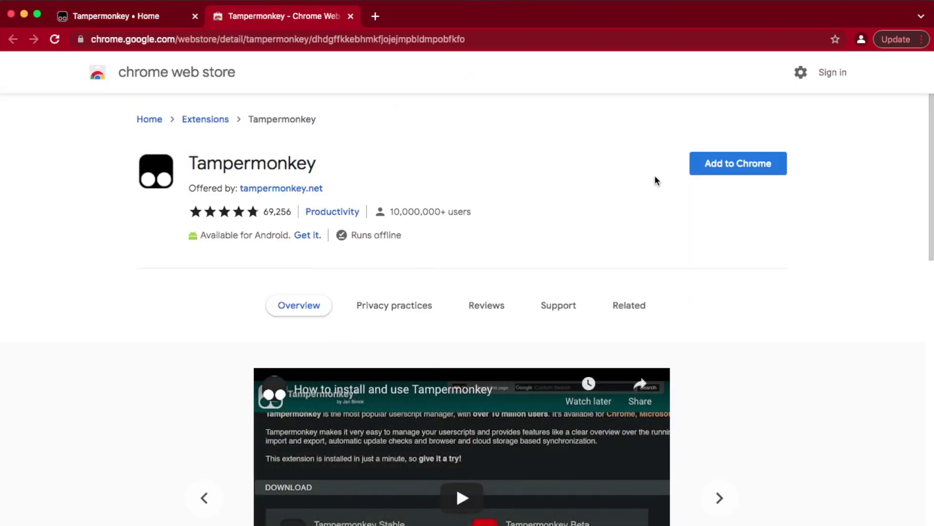
Add the Tampermonkey extension to Chrome and open its menu from the Extensions icon
left_click(750, 170)
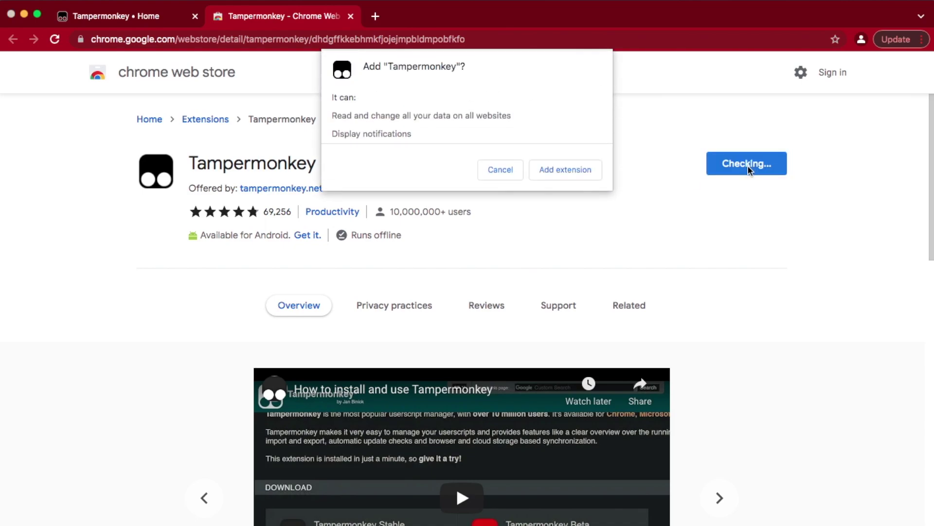
left_click(568, 173)
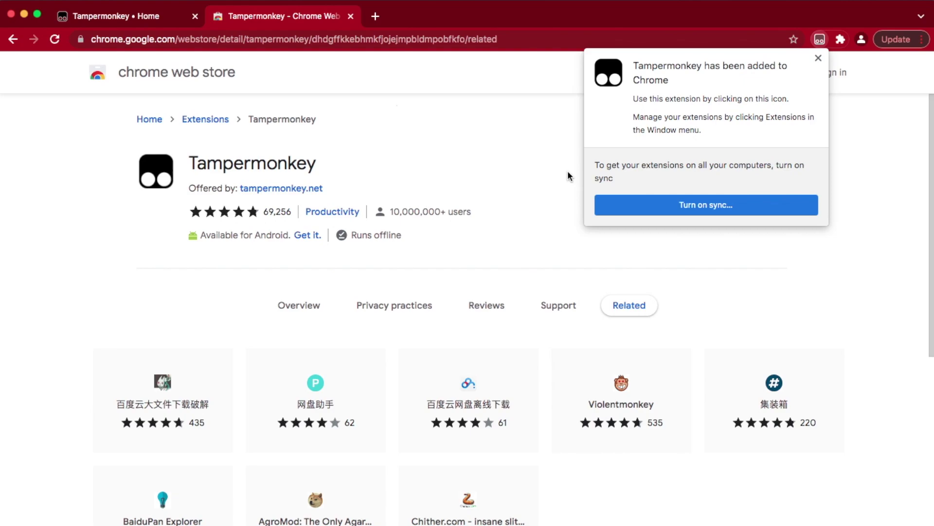
left_click(818, 57)
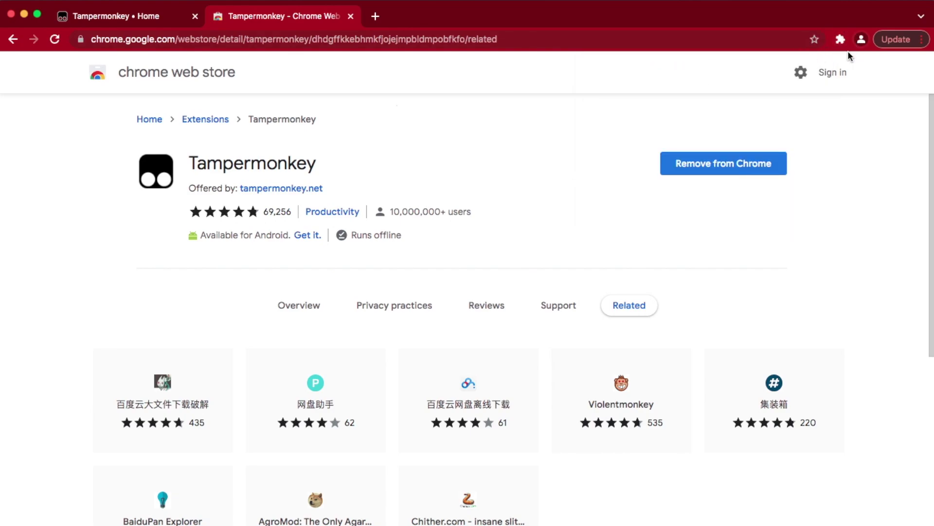
left_click(839, 42)
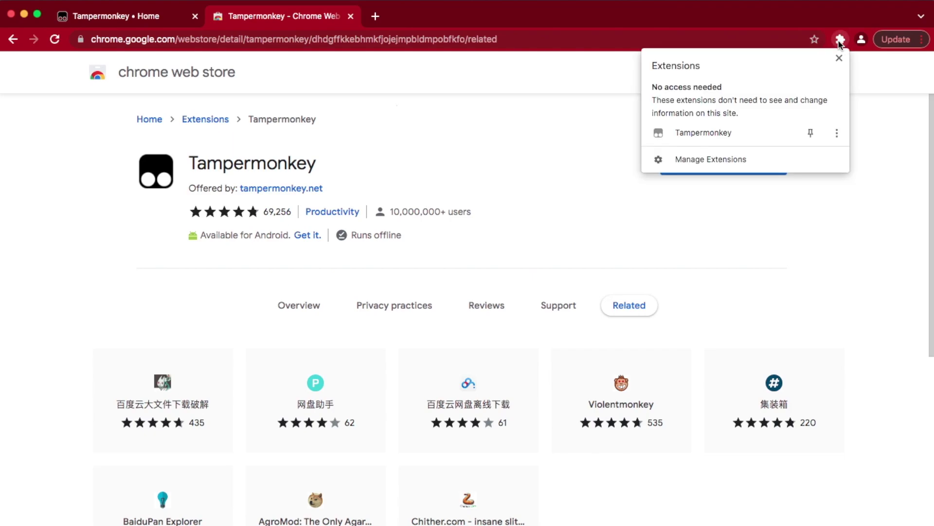
left_click(718, 135)
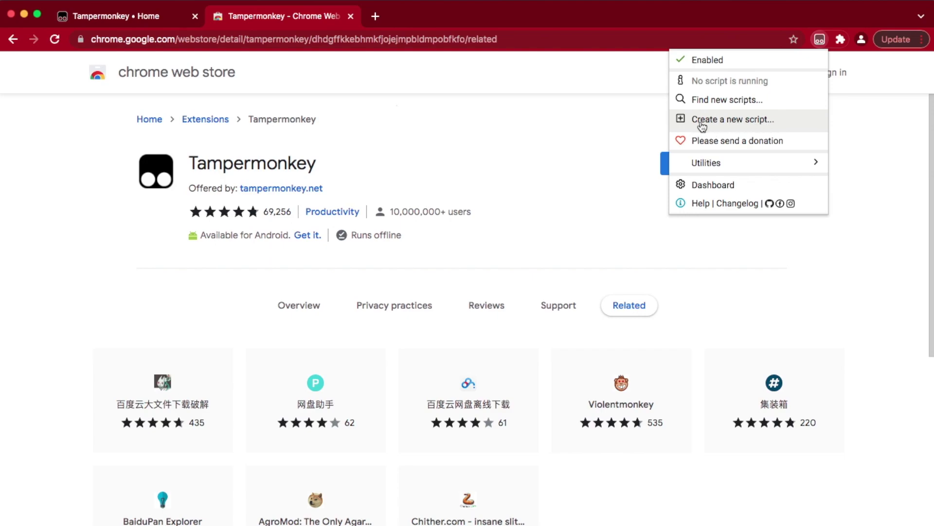
Choose Create a new script from the Tampermonkey menu
left_click(757, 122)
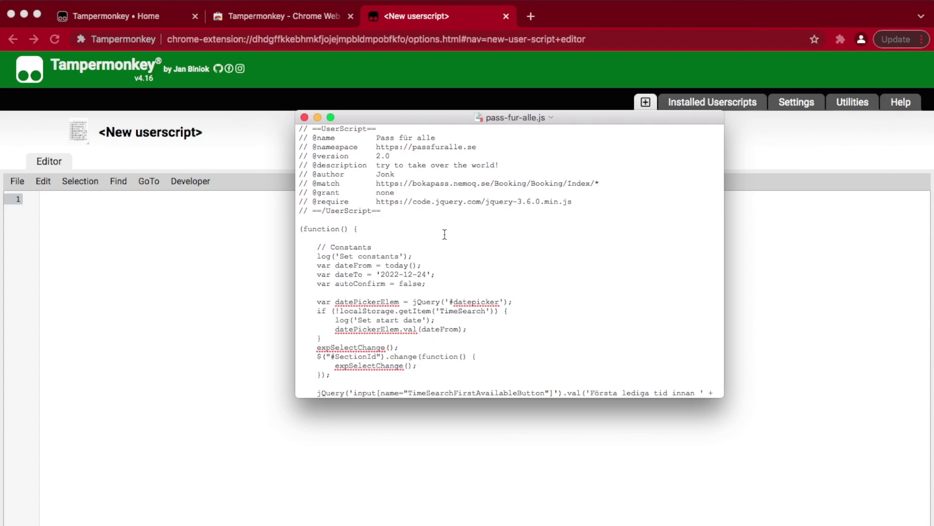
Copy the full pass-fur-alle.js code (lines 1–140) and close the GitHub file tab
key("super+a")
right_click(444, 235)
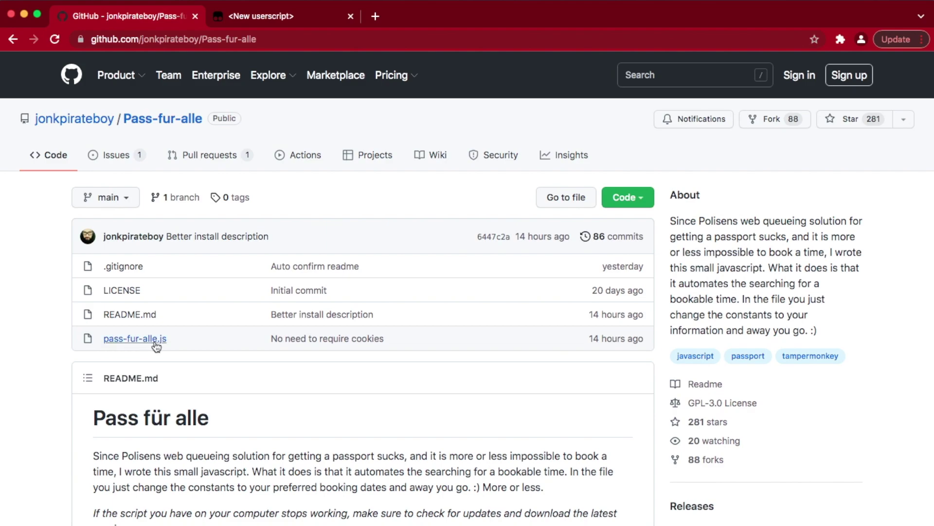
left_click(139, 339)
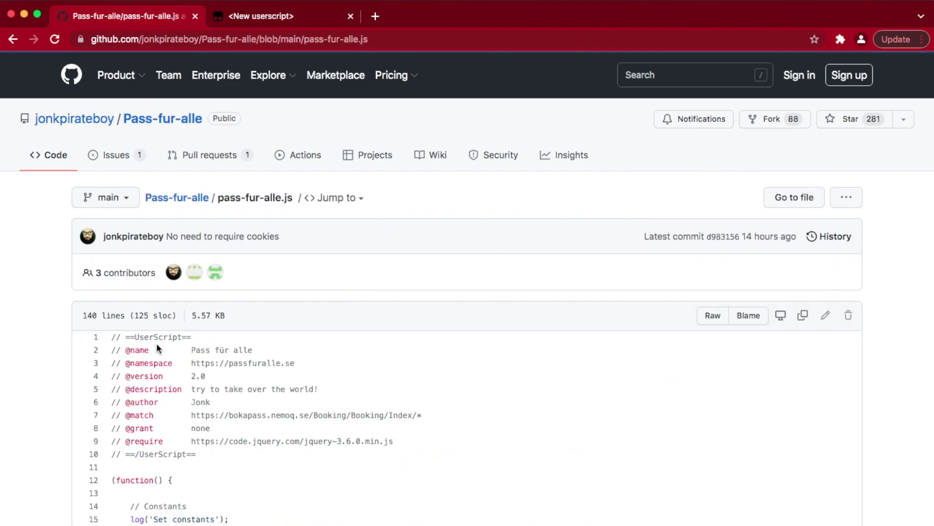
left_click_drag(112, 337, 135, 460)
key("super+w")
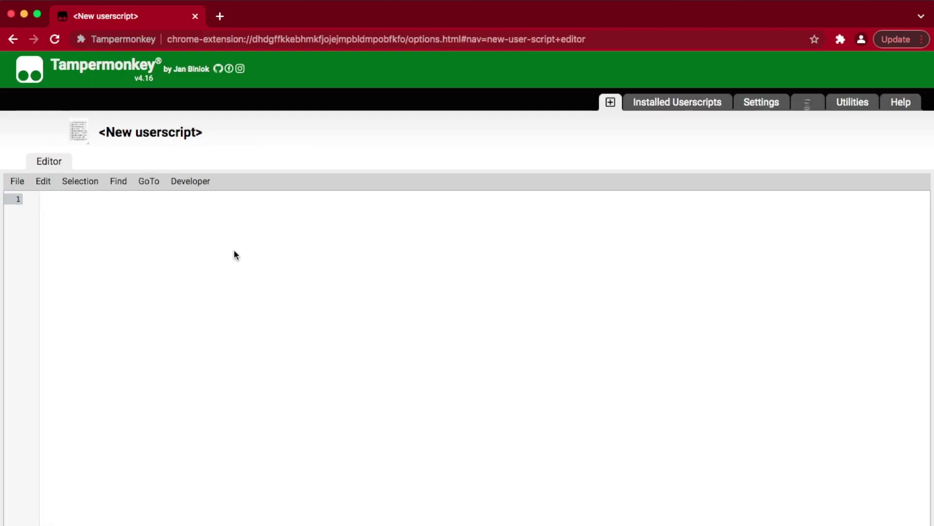
Paste the copied pass-fur-alle.js code into the new userscript editor
right_click(196, 228)
left_click(221, 310)
scroll(243, 310, "up", 20)
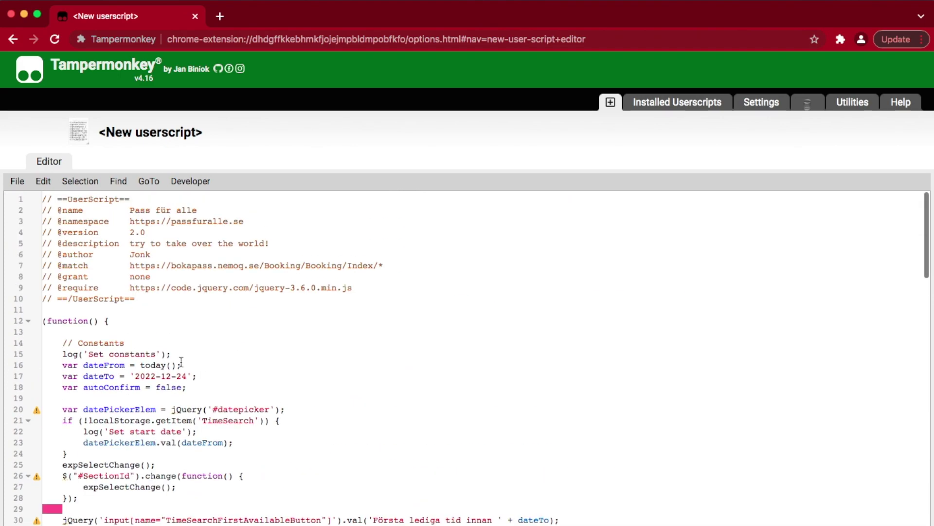
Set dateFrom to 2022-06-01 and dateTo to 2022-06-30, then save the script
double_click(141, 365)
type("'2022-06-01")
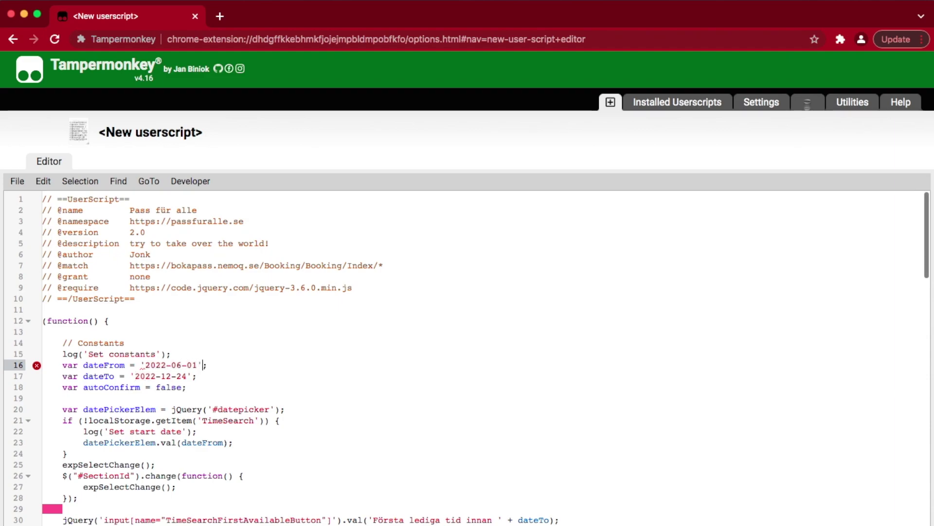
left_click(193, 376)
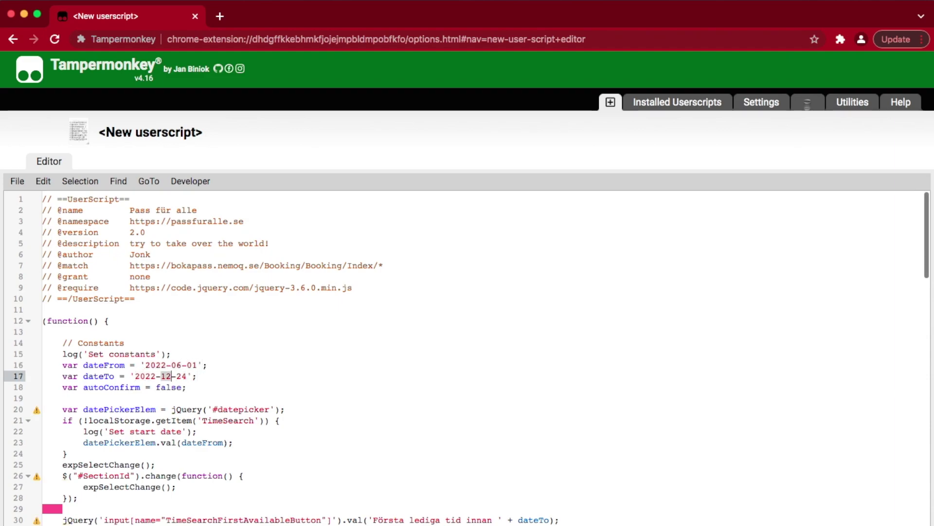
type("06")
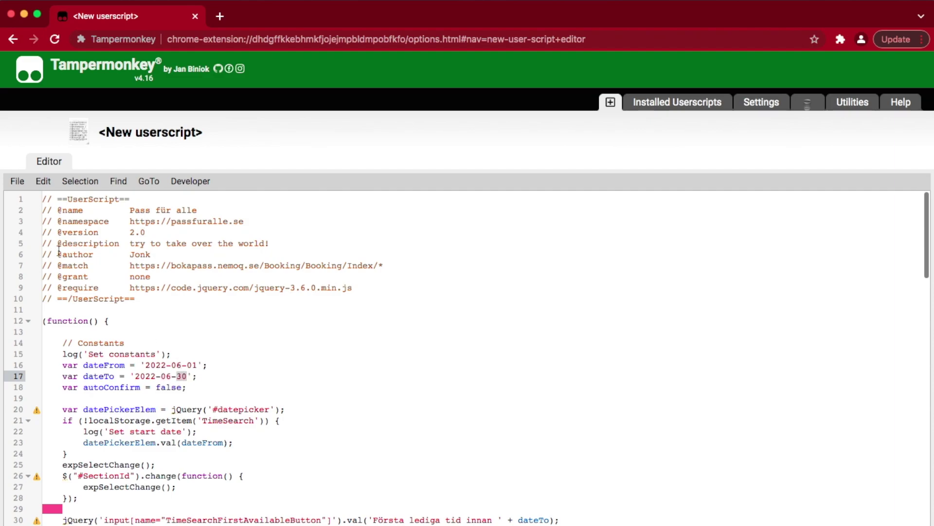
left_click(23, 183)
left_click(33, 201)
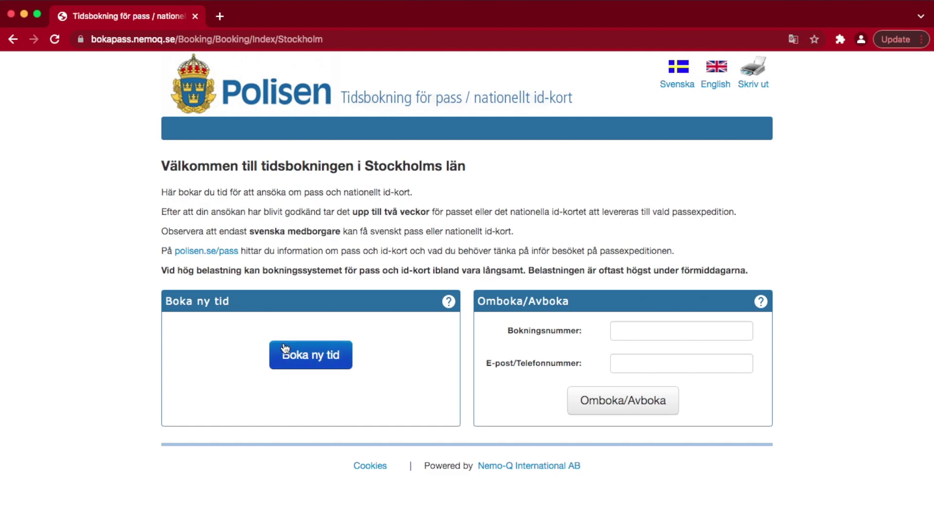
Start a new passport booking, pass consent and captcha, and answer Ja to living in Sweden
left_click(305, 355)
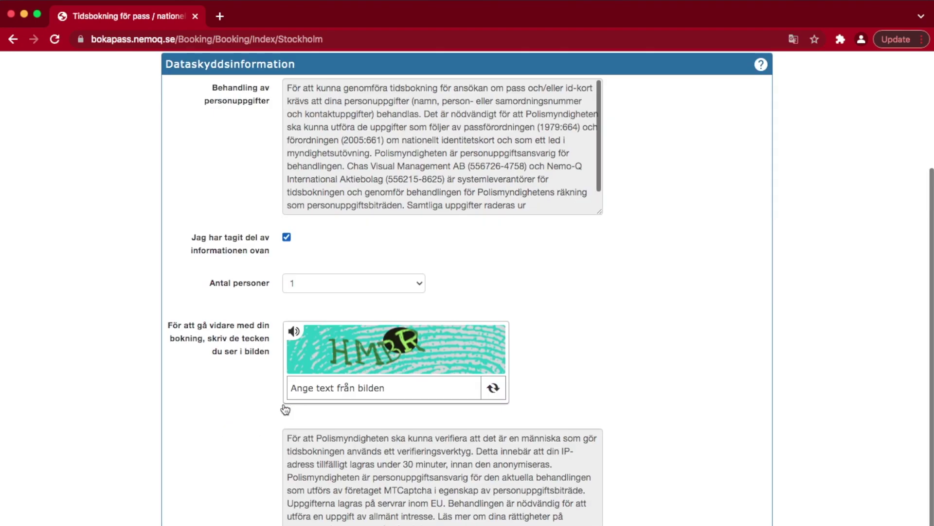
scroll(467, 292, "down", 1)
type("hmbr")
scroll(467, 292, "down", 1)
left_click(740, 511)
left_click(287, 218)
left_click(742, 277)
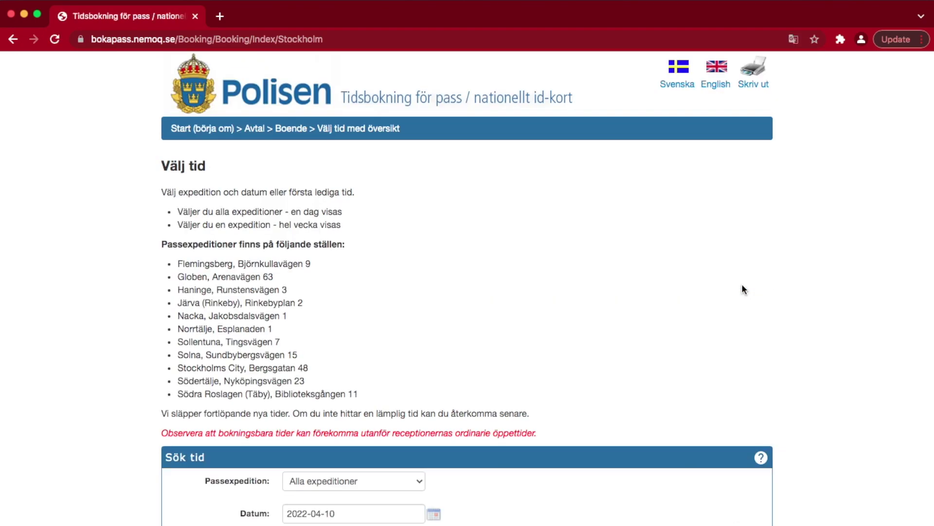
Run the script's time search between 2022-06-01 and 2022-06-30
scroll(593, 305, "down", 3)
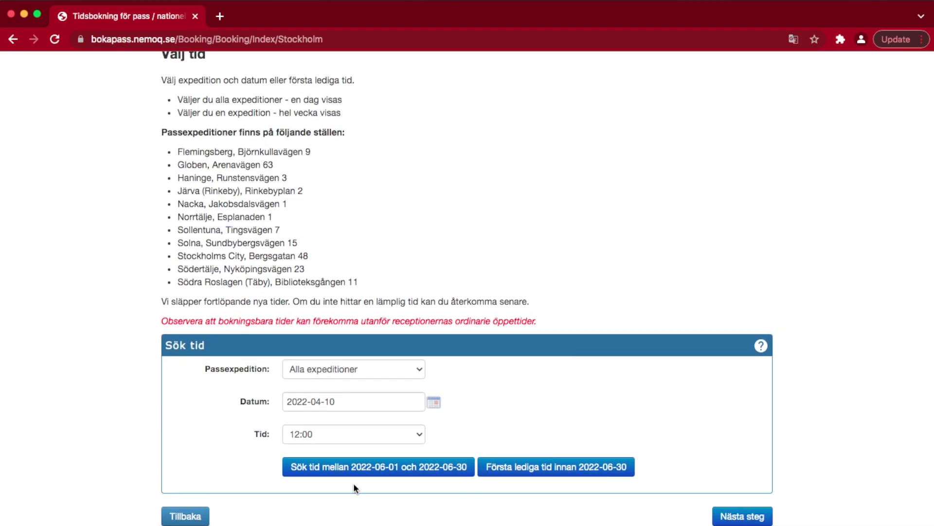
left_click(430, 475)
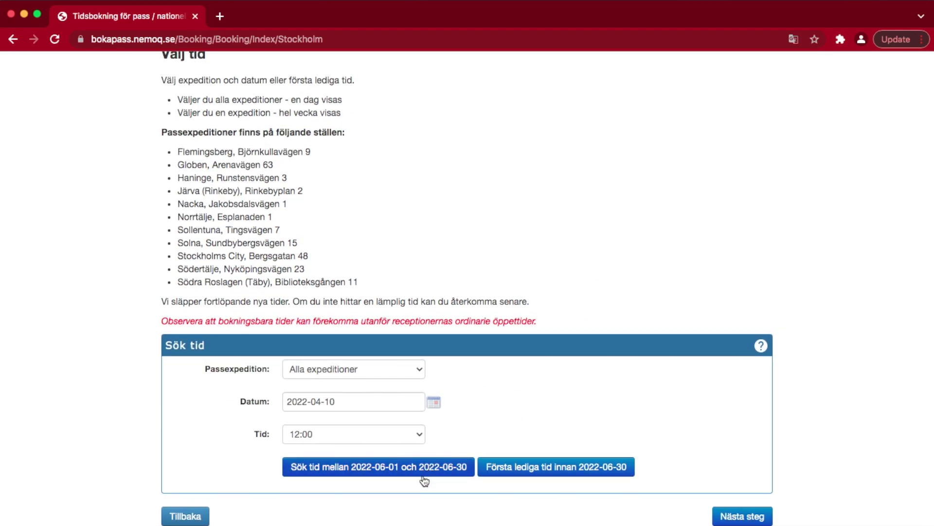
left_click(409, 468)
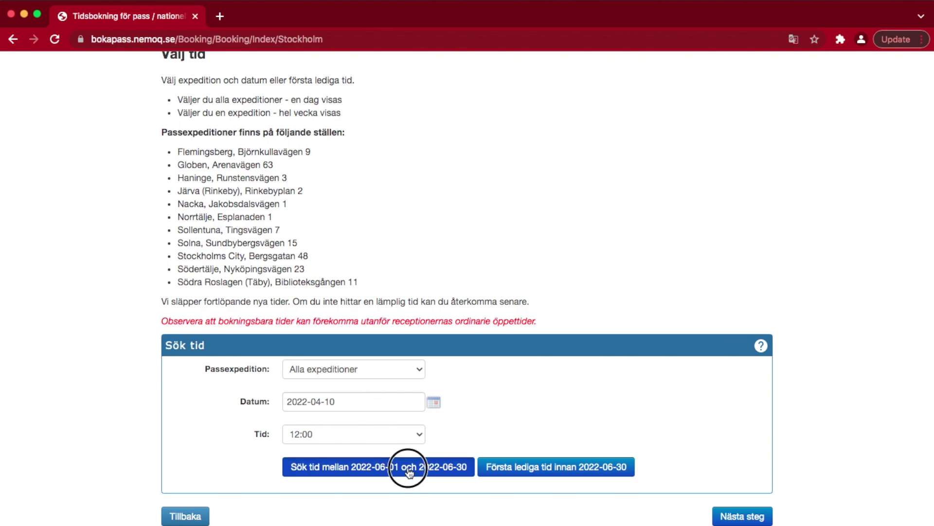